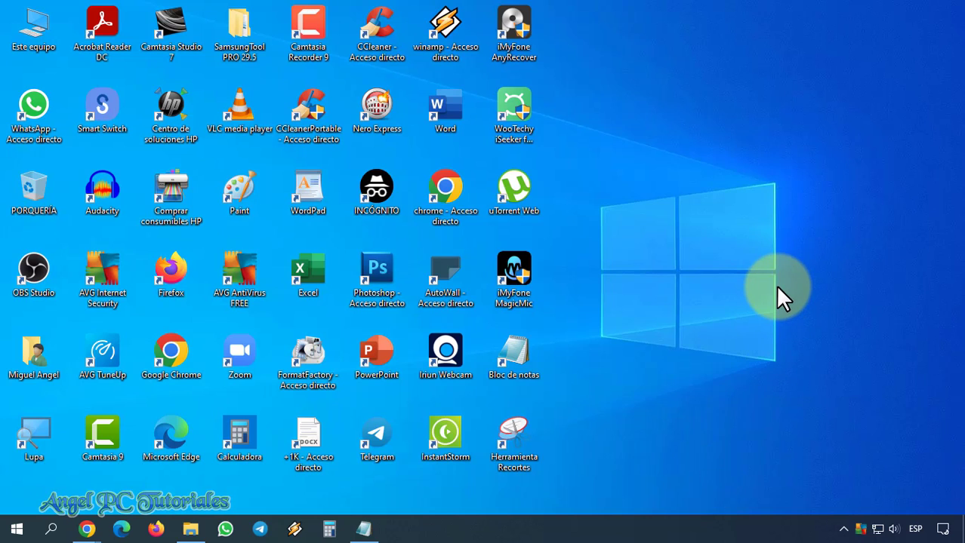
# - Open Audacity from the desktop and dismiss its welcome window
pyautogui.click(115, 190)
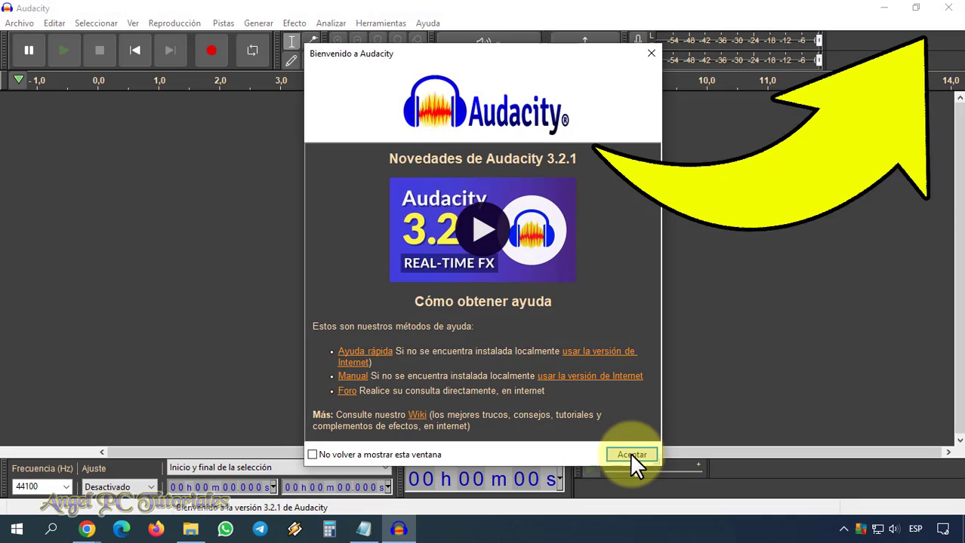
pyautogui.click(616, 455)
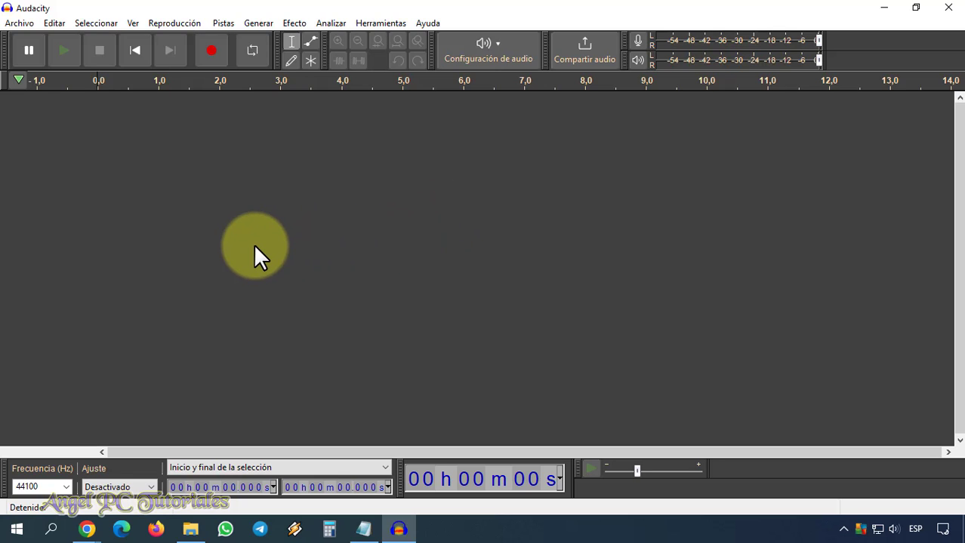
# - Record a microphone test of about 4 seconds, and delete the recorded clip from the track
pyautogui.click(212, 51)
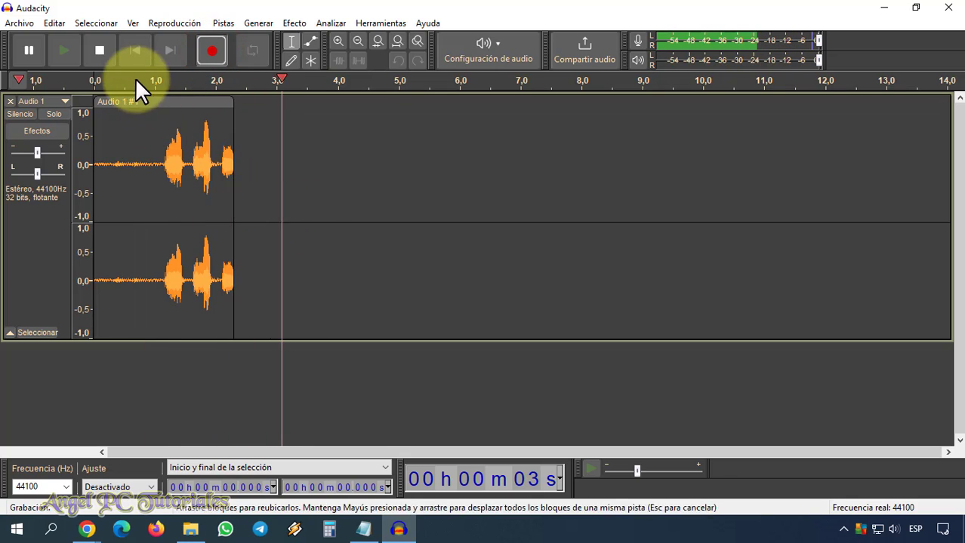
pyautogui.click(106, 58)
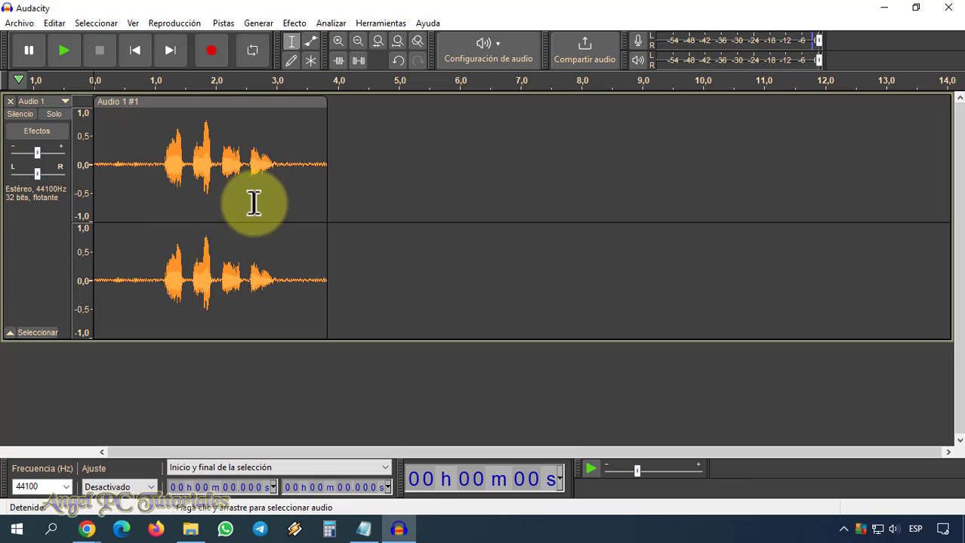
pyautogui.click(39, 263)
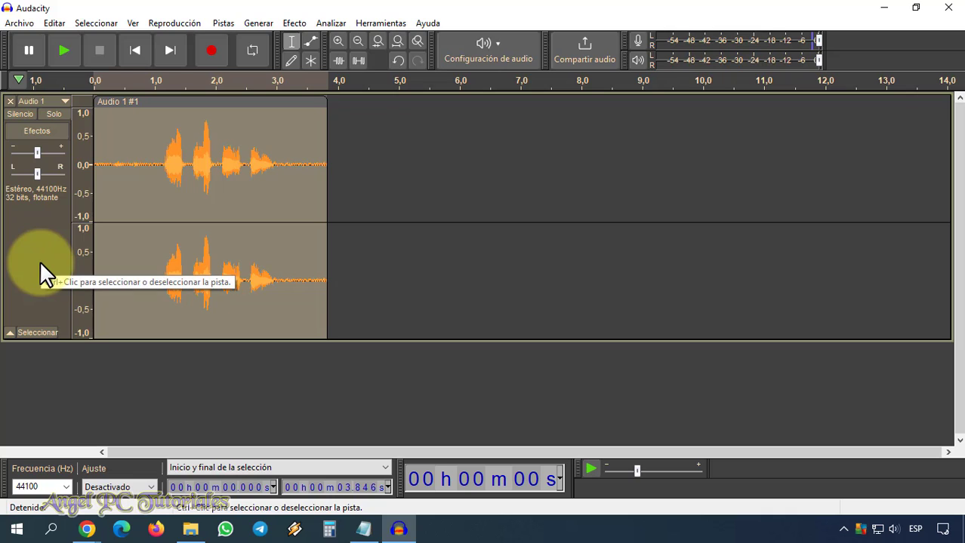
pyautogui.press('Delete')
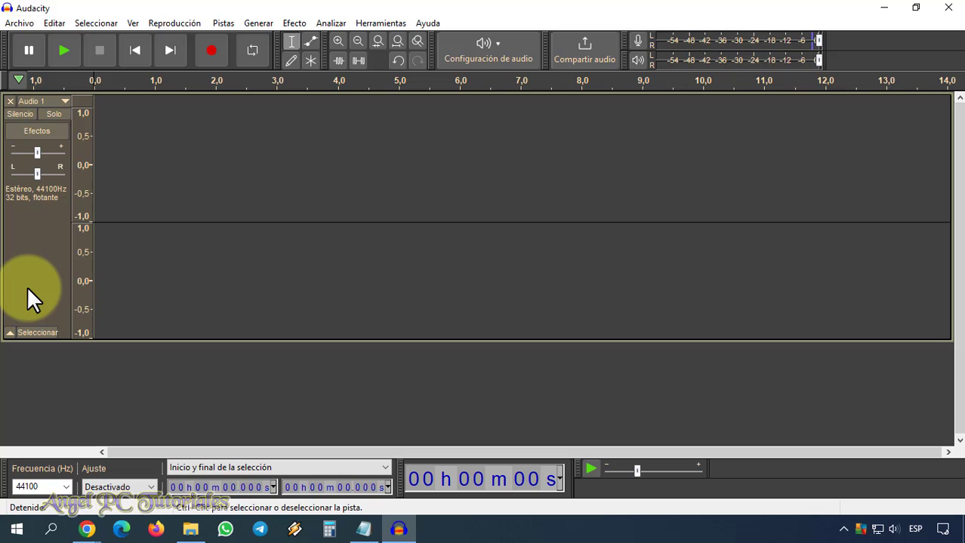
# - Start playing the "descargar audacity" video from its folder in File Explorer, and return to Audacity with the player minimized
pyautogui.click(190, 529)
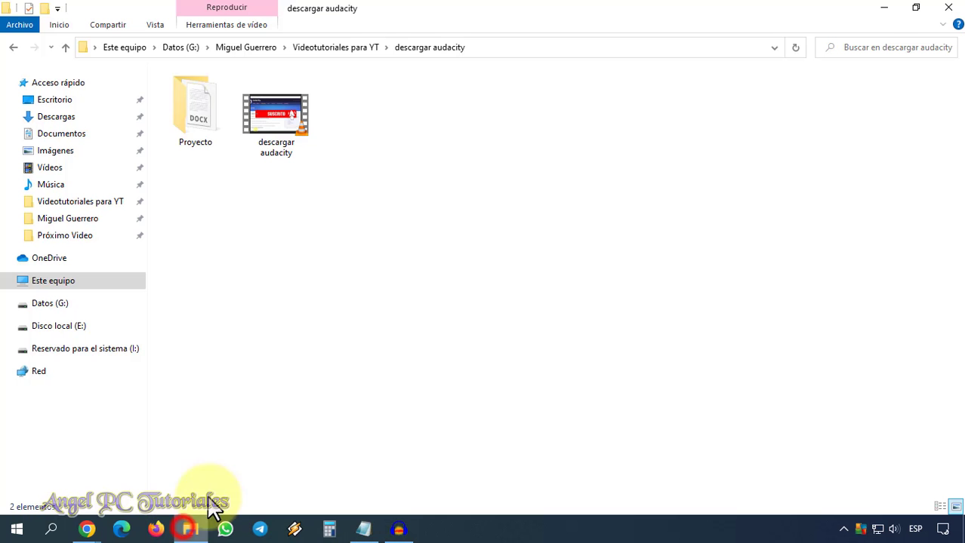
pyautogui.doubleClick(273, 149)
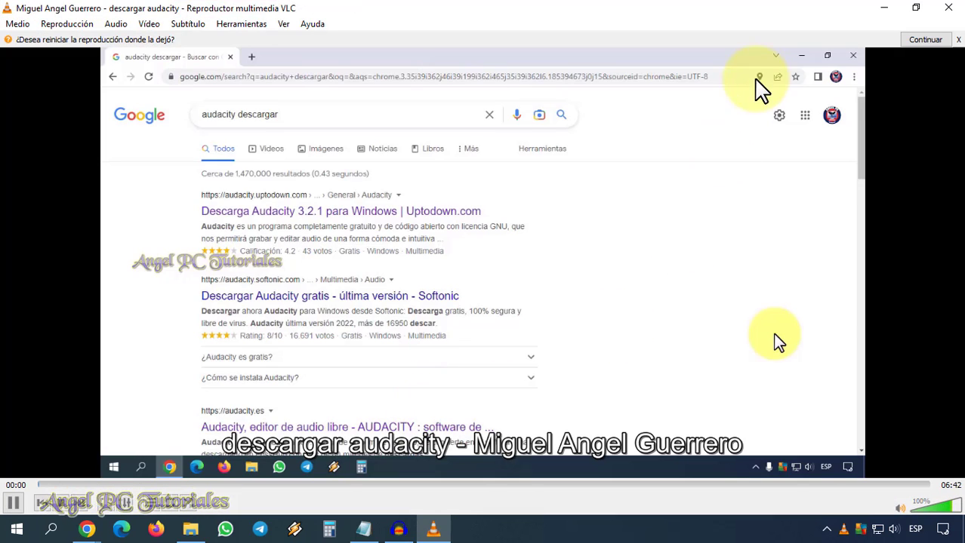
pyautogui.click(883, 9)
pyautogui.click(399, 528)
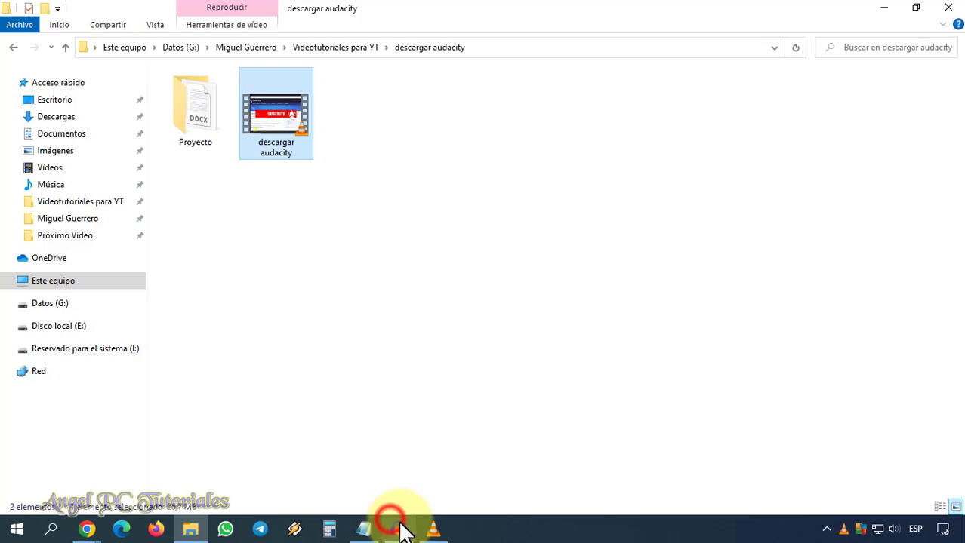
# - Try to record the playing video's sound for about 8 seconds, pausing the video before stopping the recording
pyautogui.click(202, 54)
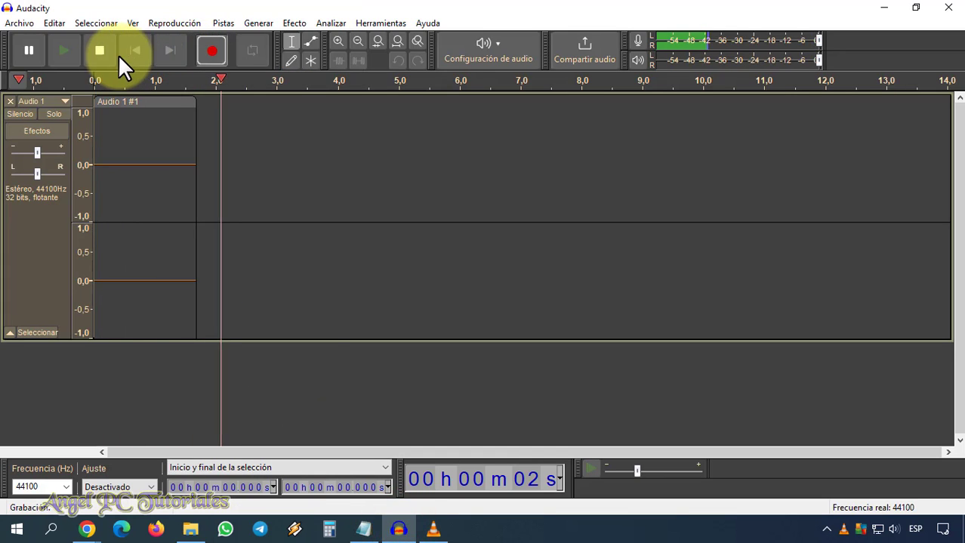
pyautogui.moveTo(430, 528)
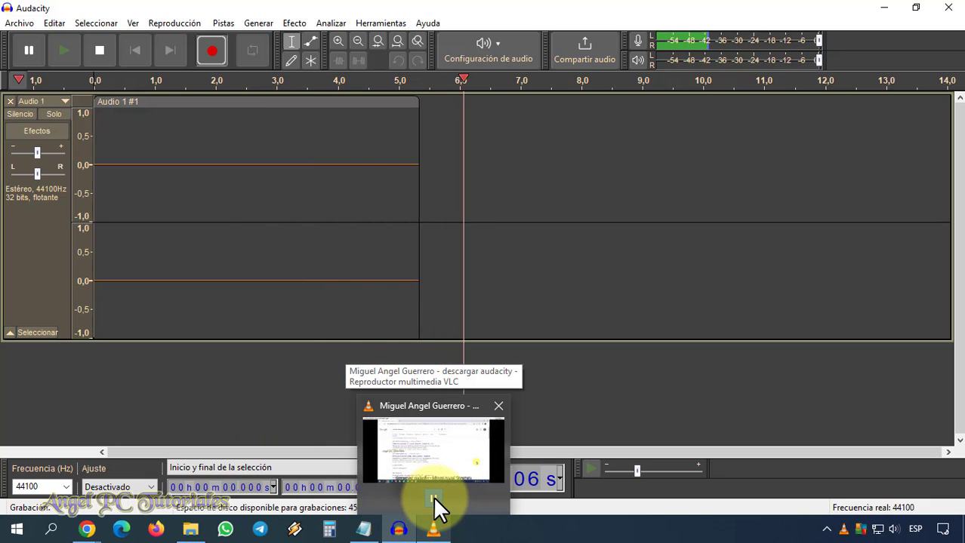
pyautogui.click(434, 498)
pyautogui.click(97, 52)
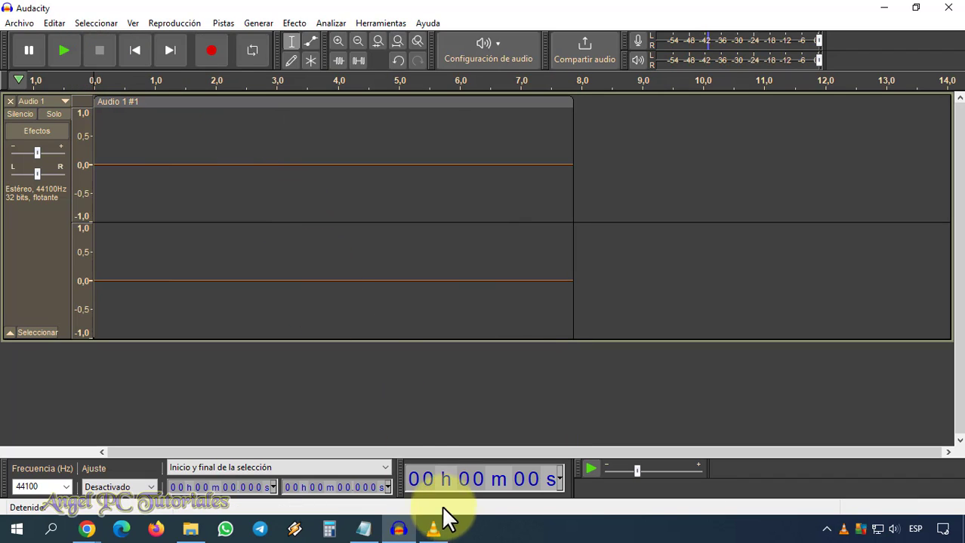
# - Check the paused video in VLC, return to Audacity, and delete the recorded clip from the Audio 1 track
pyautogui.click(435, 532)
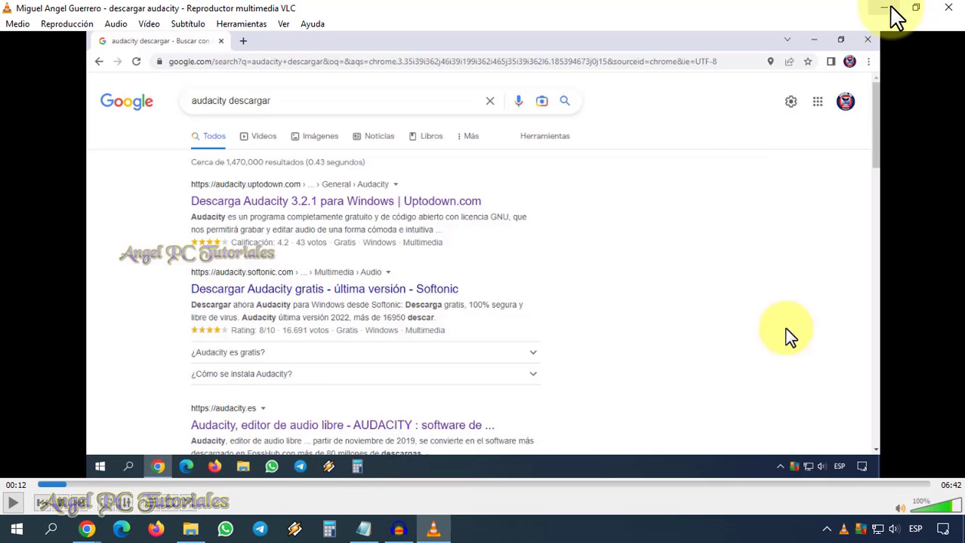
pyautogui.click(885, 9)
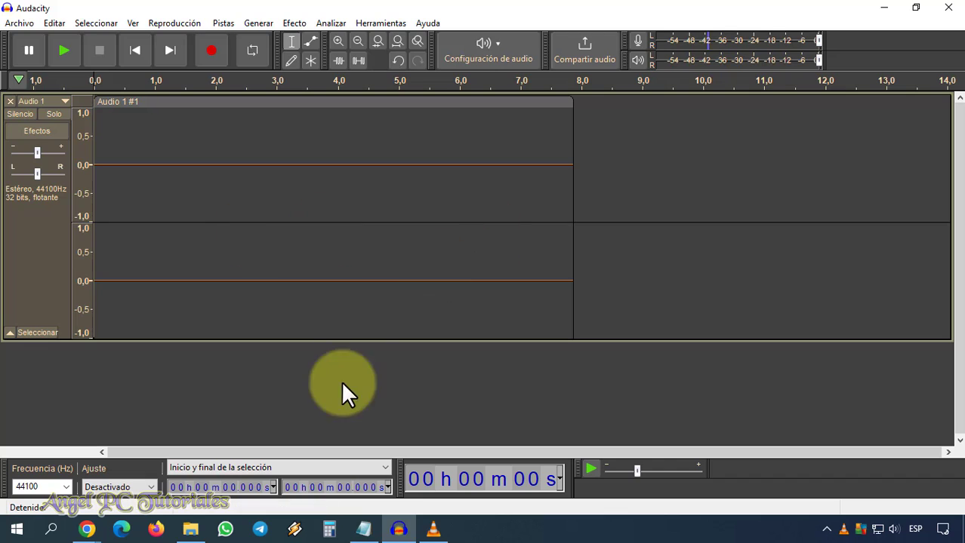
pyautogui.click(37, 289)
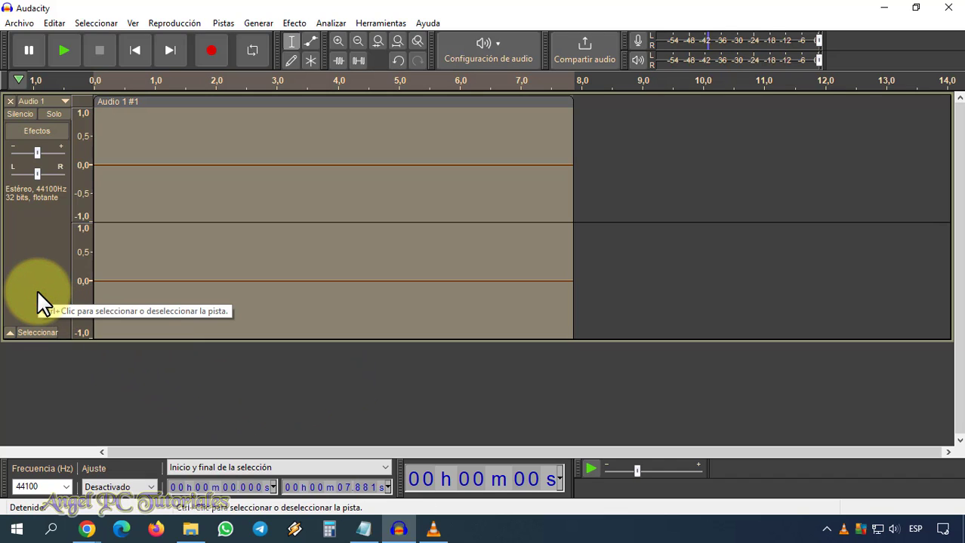
pyautogui.press('Delete')
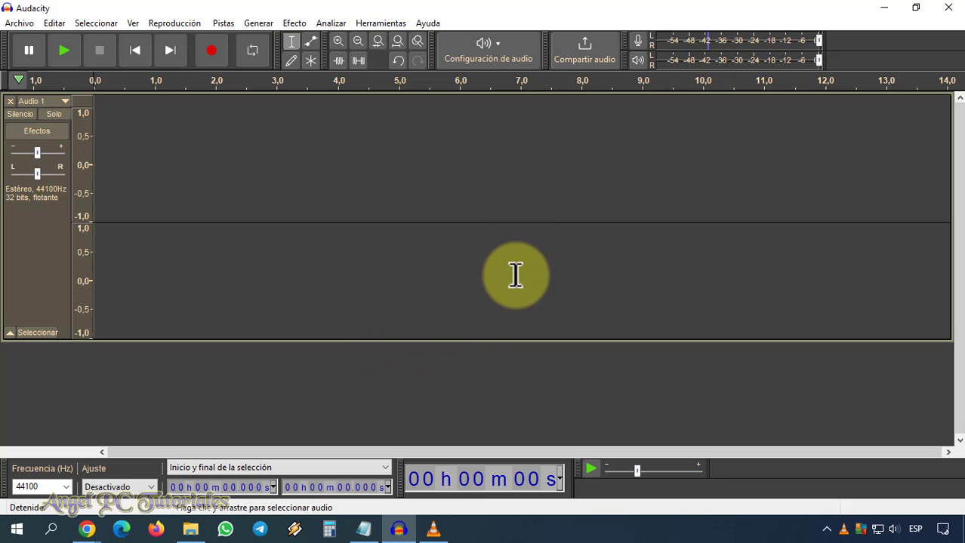
# - Set the audio host (Servidor) to Windows WASAPI
pyautogui.click(495, 50)
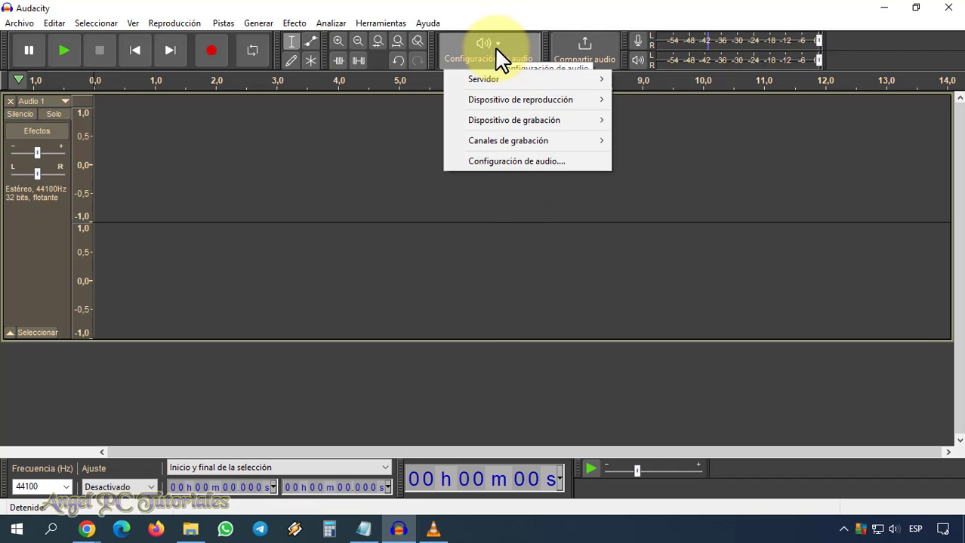
pyautogui.moveTo(539, 76)
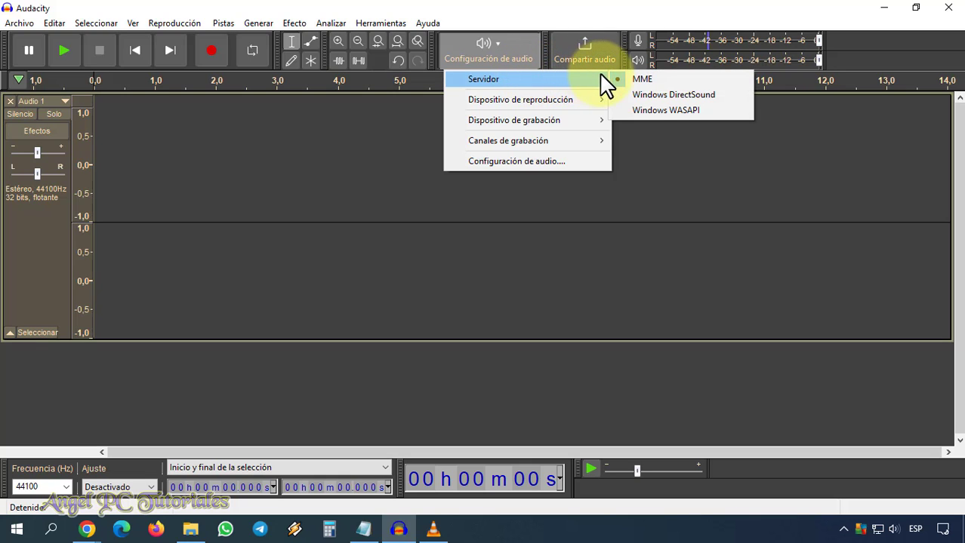
pyautogui.click(668, 107)
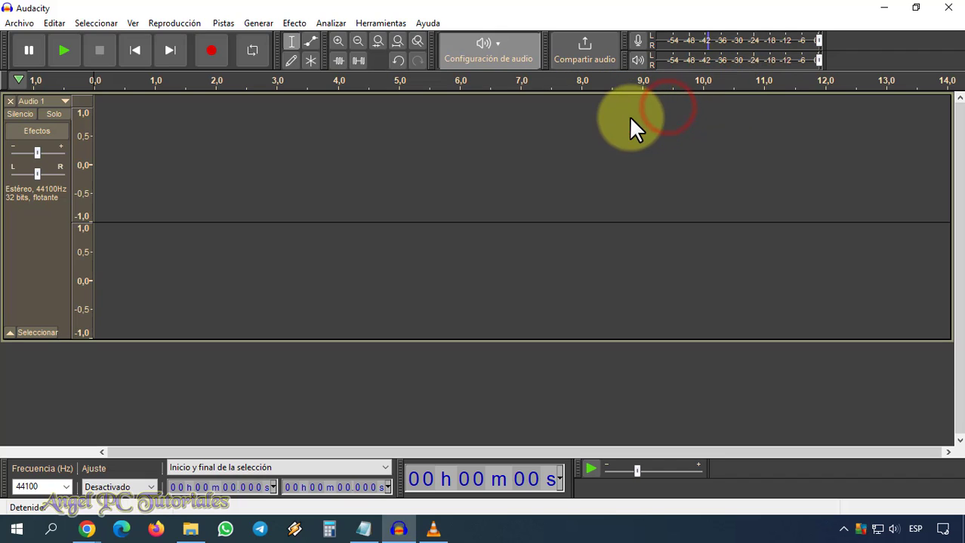
# - Set the recording device to "Altavoces (Realtek High Definition Audio) (loopback)" and the recording channels to "2 canales de grabación (Stereo)"
pyautogui.click(502, 50)
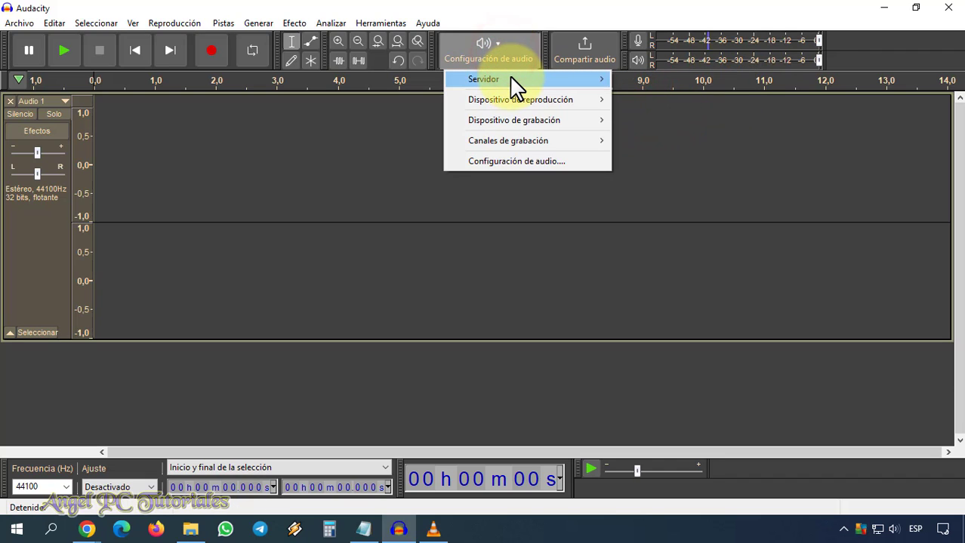
pyautogui.moveTo(514, 85)
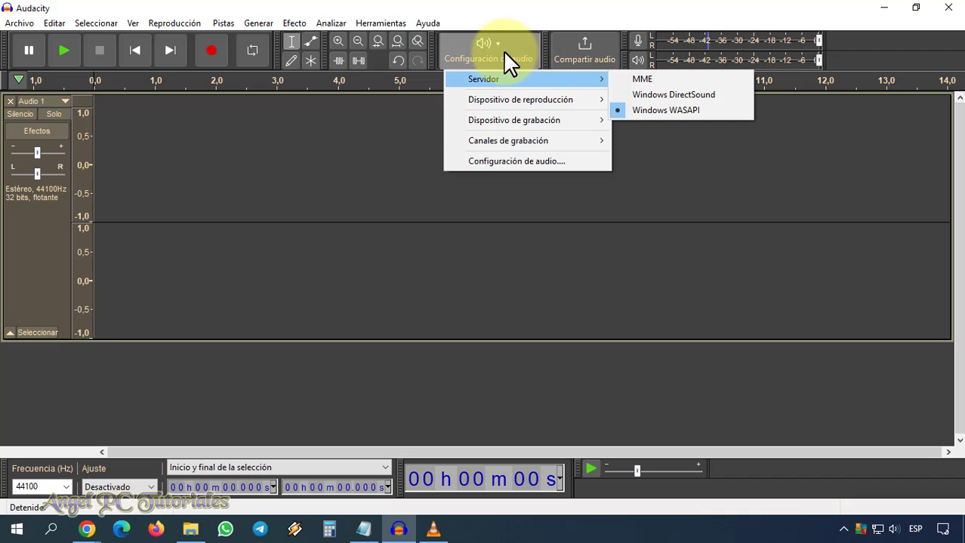
pyautogui.moveTo(526, 106)
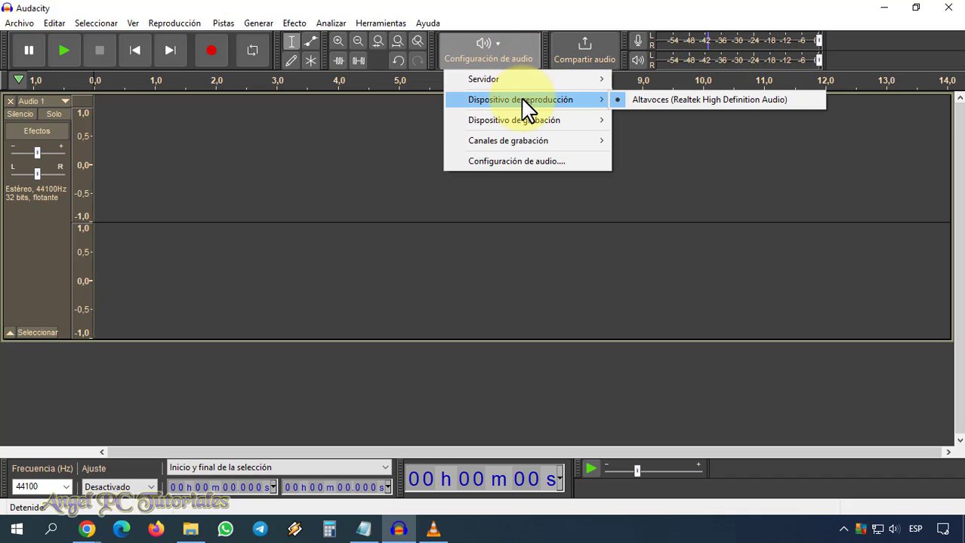
pyautogui.moveTo(543, 129)
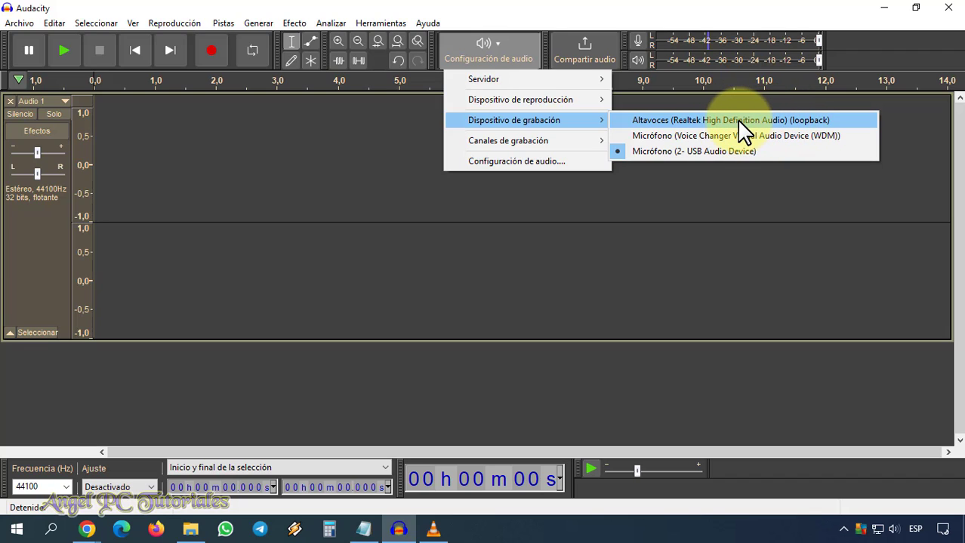
pyautogui.click(683, 120)
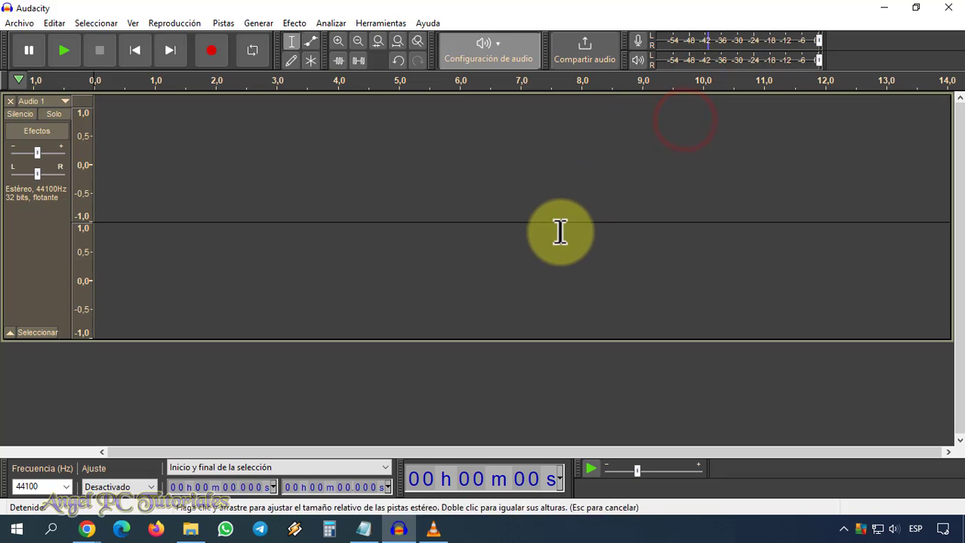
pyautogui.click(509, 50)
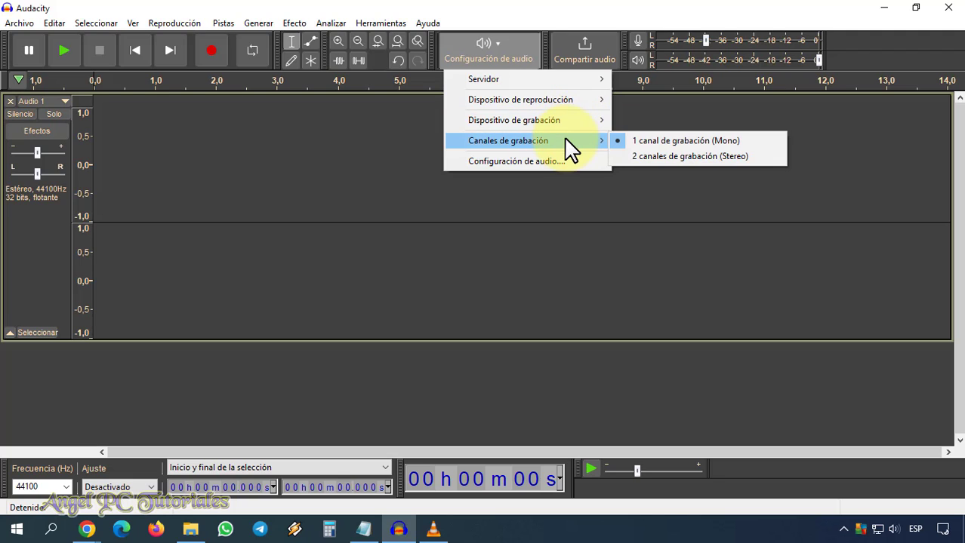
pyautogui.click(694, 159)
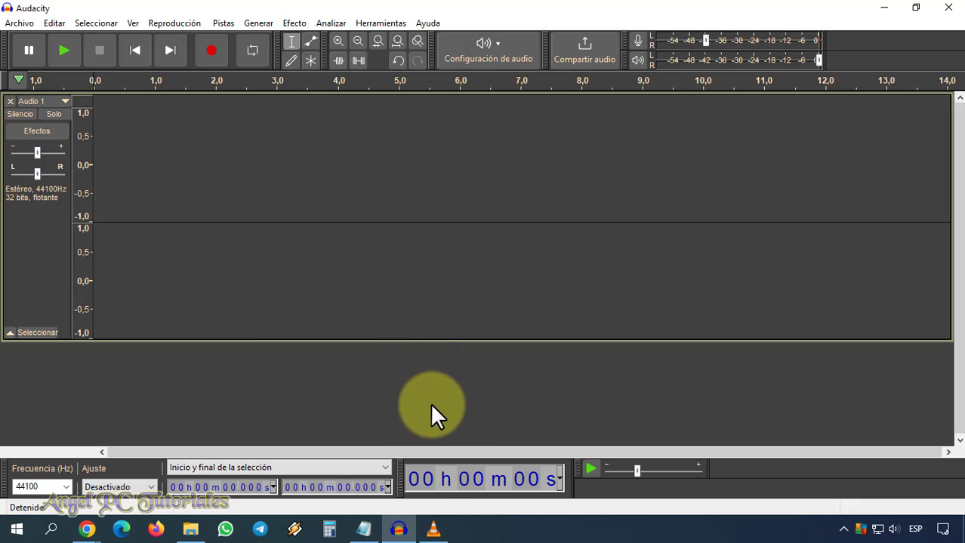
# - Resume the video in VLC, record its internal audio in Audacity for about 9 seconds, and stop the recording
pyautogui.moveTo(433, 530)
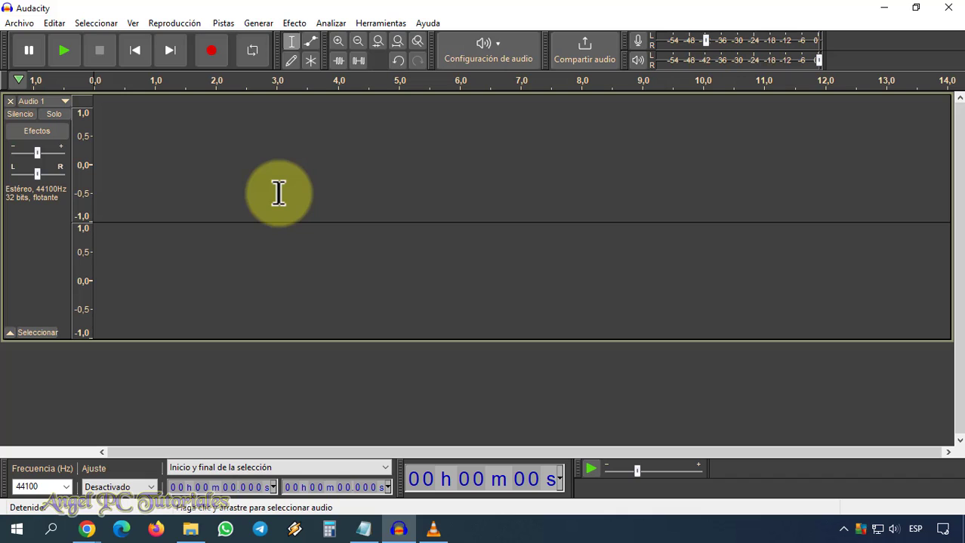
pyautogui.moveTo(431, 523)
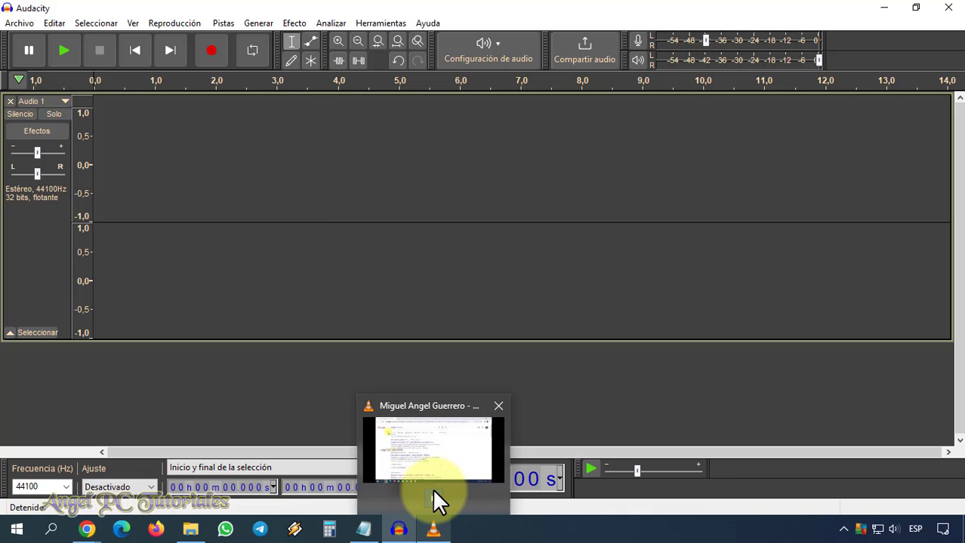
pyautogui.click(433, 490)
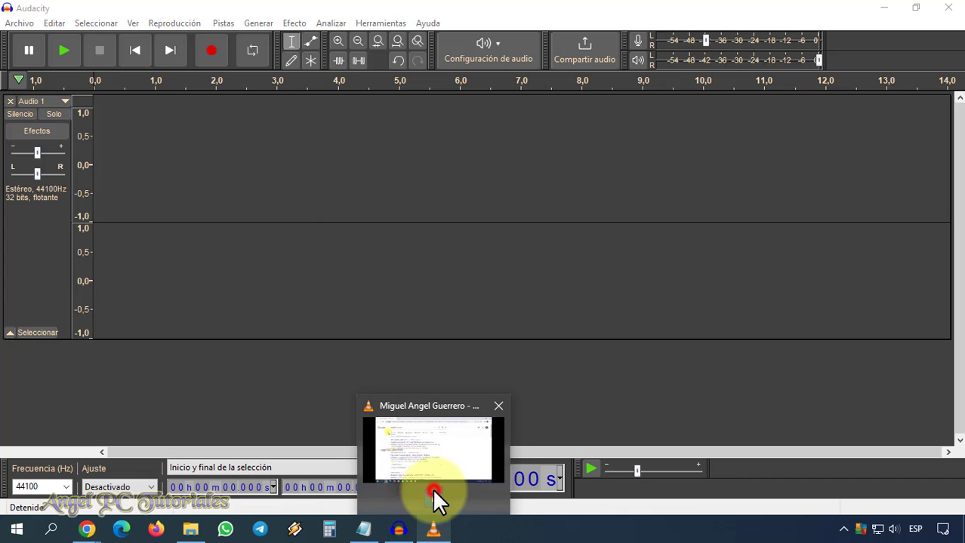
pyautogui.click(209, 47)
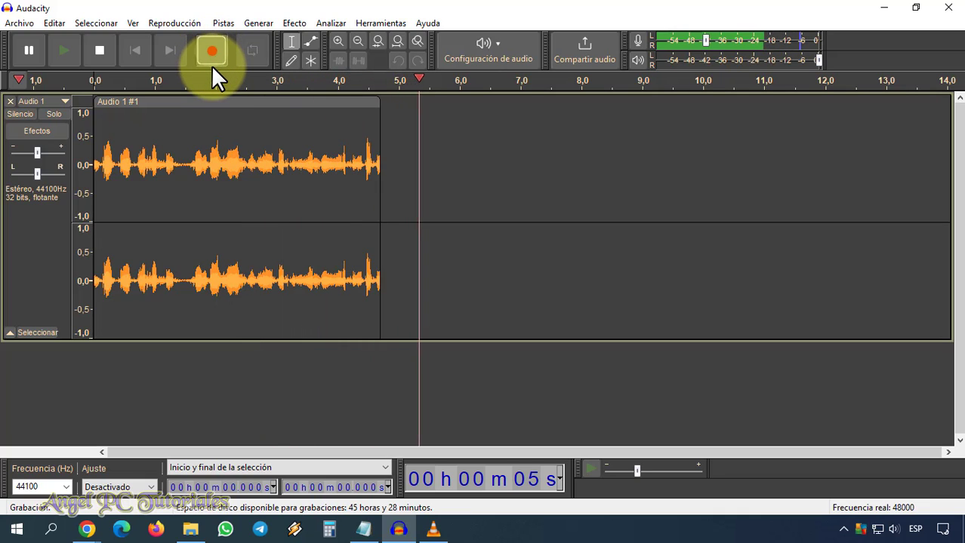
pyautogui.click(103, 53)
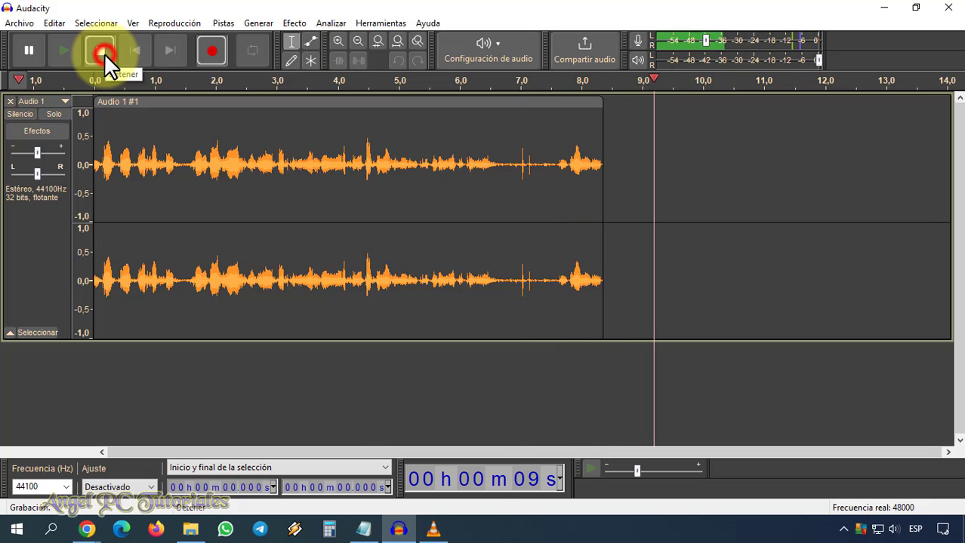
pyautogui.moveTo(433, 529)
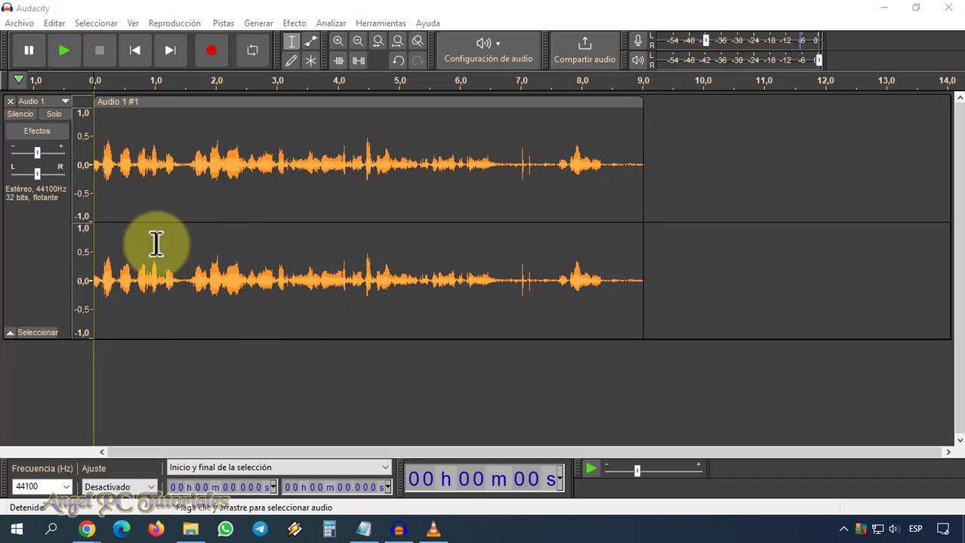
# - Review the selected audio host, recording device and recording channels in the audio configuration without changing them
pyautogui.click(494, 58)
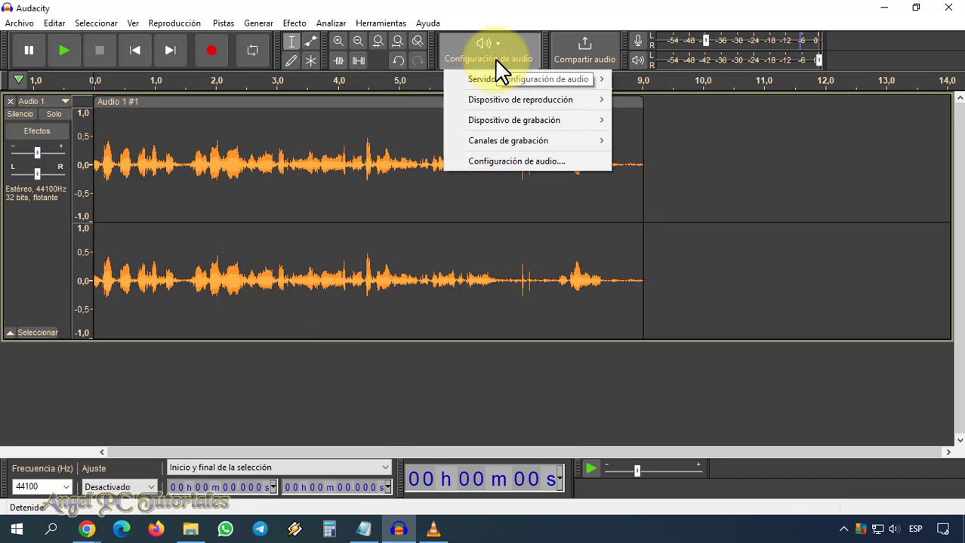
pyautogui.moveTo(528, 86)
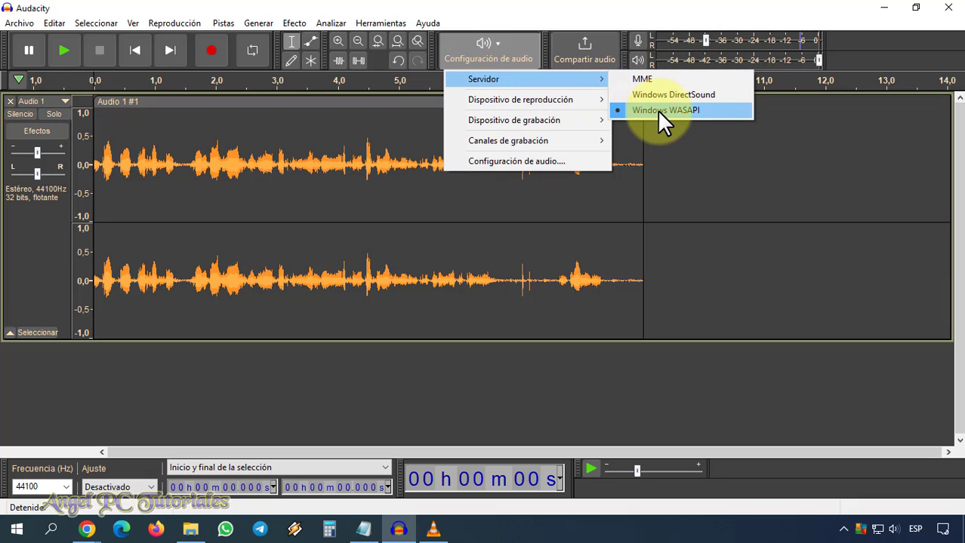
pyautogui.moveTo(594, 108)
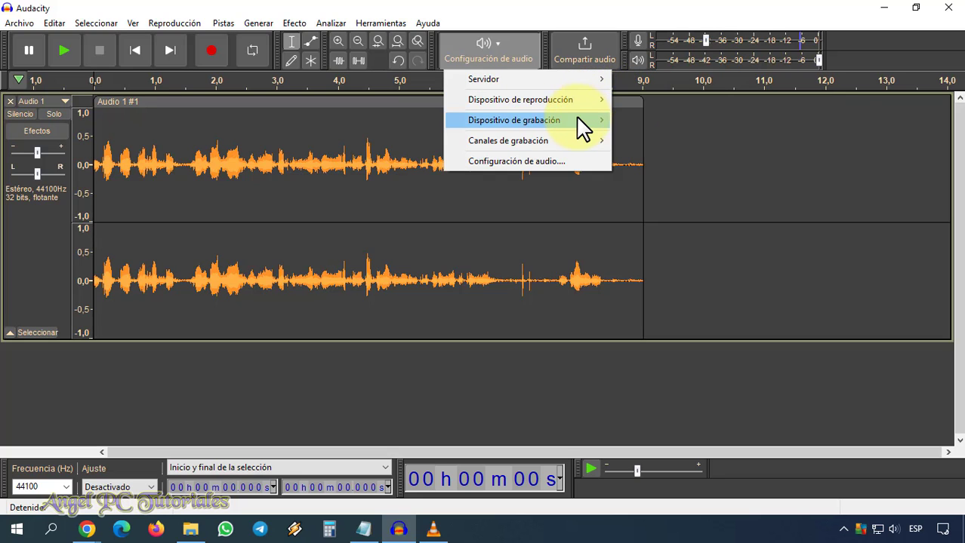
pyautogui.moveTo(582, 127)
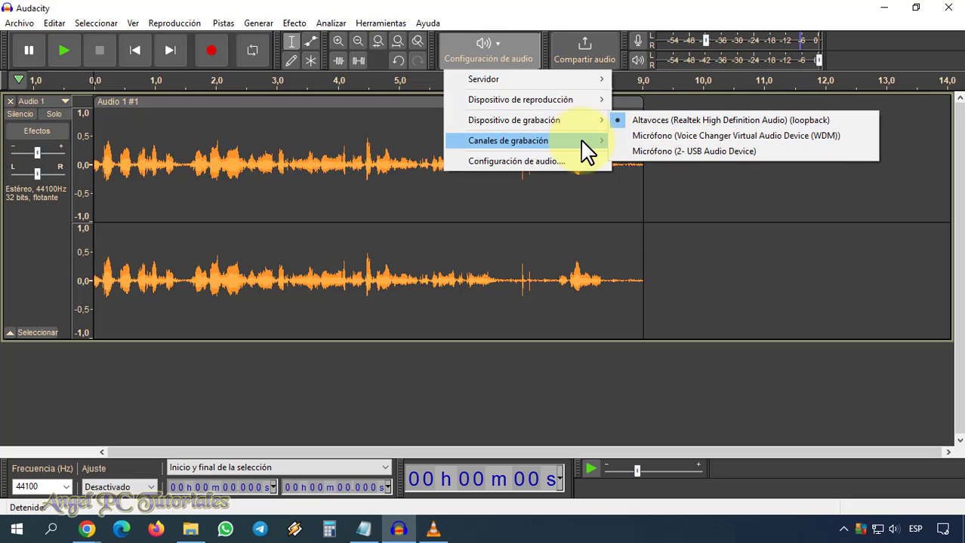
pyautogui.moveTo(584, 148)
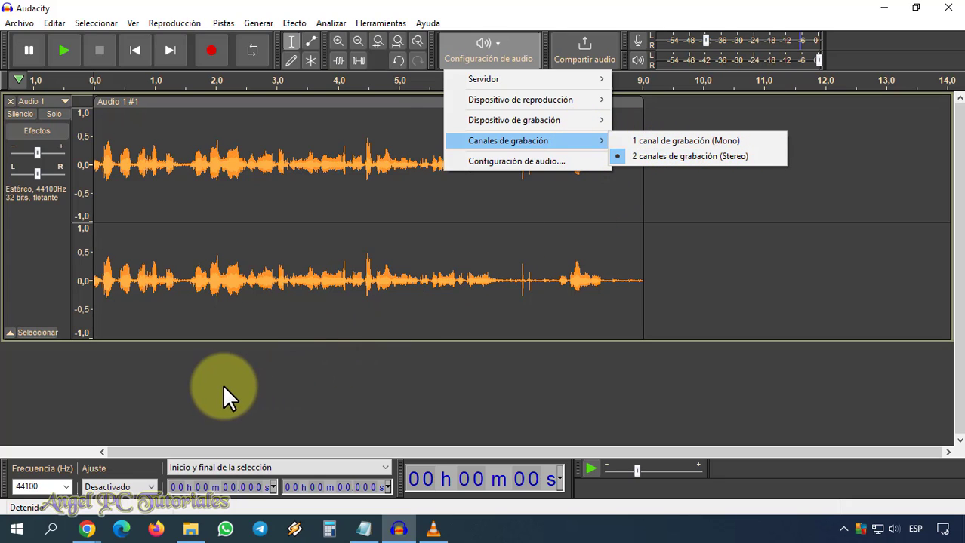
pyautogui.click(370, 406)
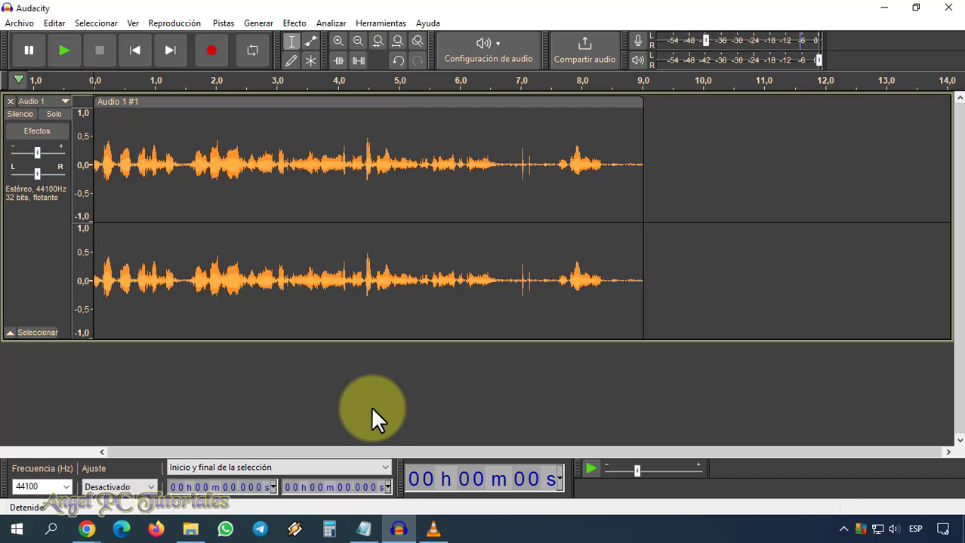
# - Export the recording as an MP3 file named "sin nombre" in the Audacity folder, with the preset quality "Brutal, 320 kbps"
pyautogui.click(17, 24)
pyautogui.moveTo(68, 128)
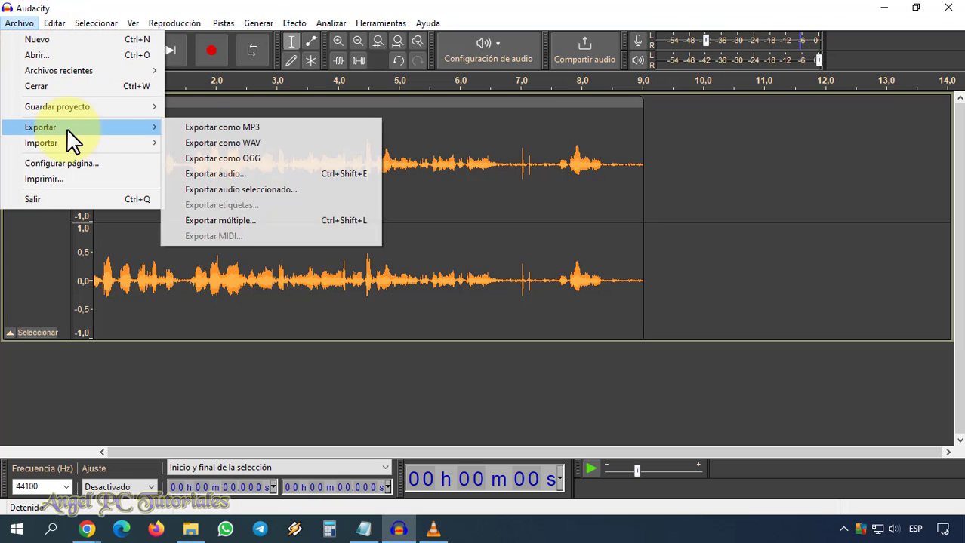
pyautogui.click(202, 127)
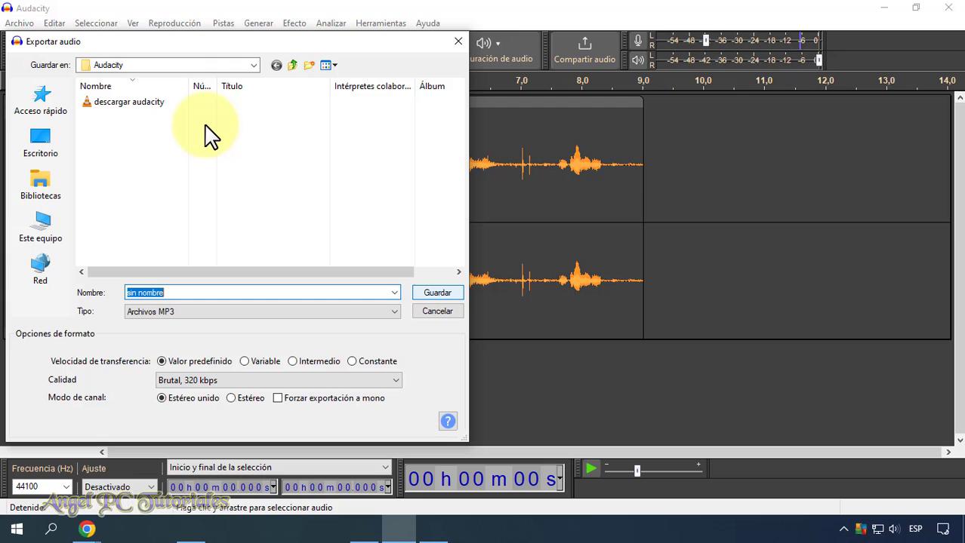
pyautogui.click(437, 293)
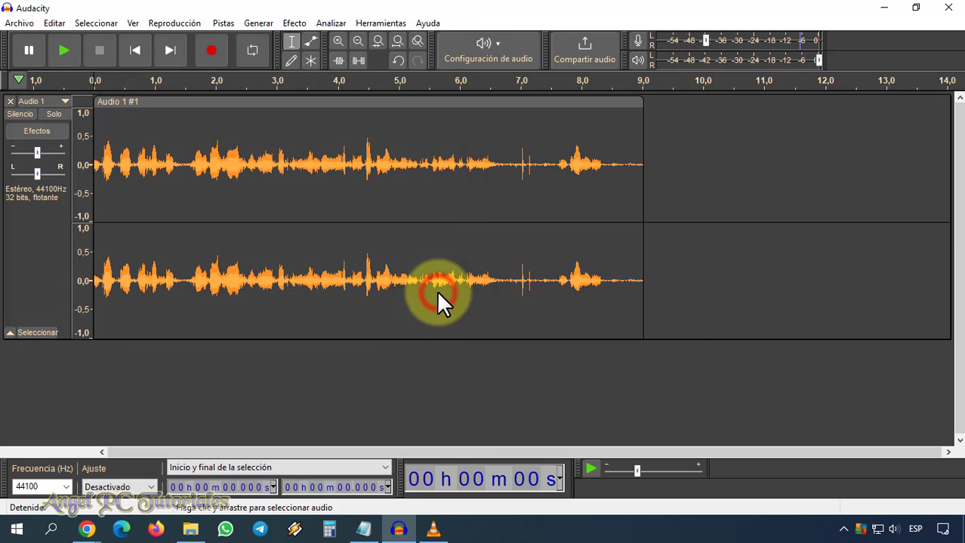